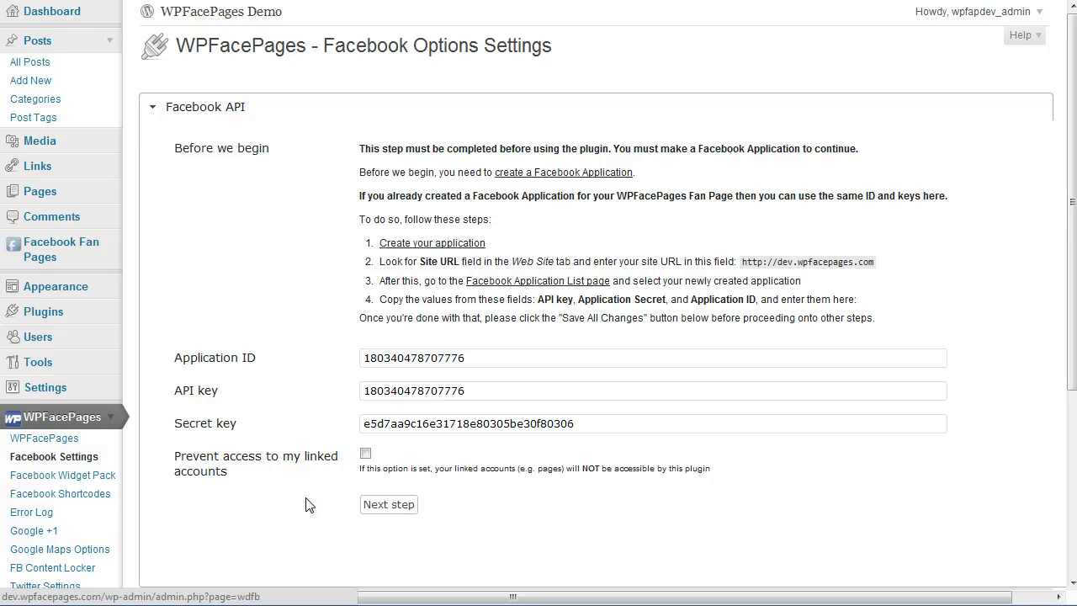
Reload the WPFacePages Facebook Settings page and expand its Facebook Comments section.
scroll(309, 505, "down", 2)
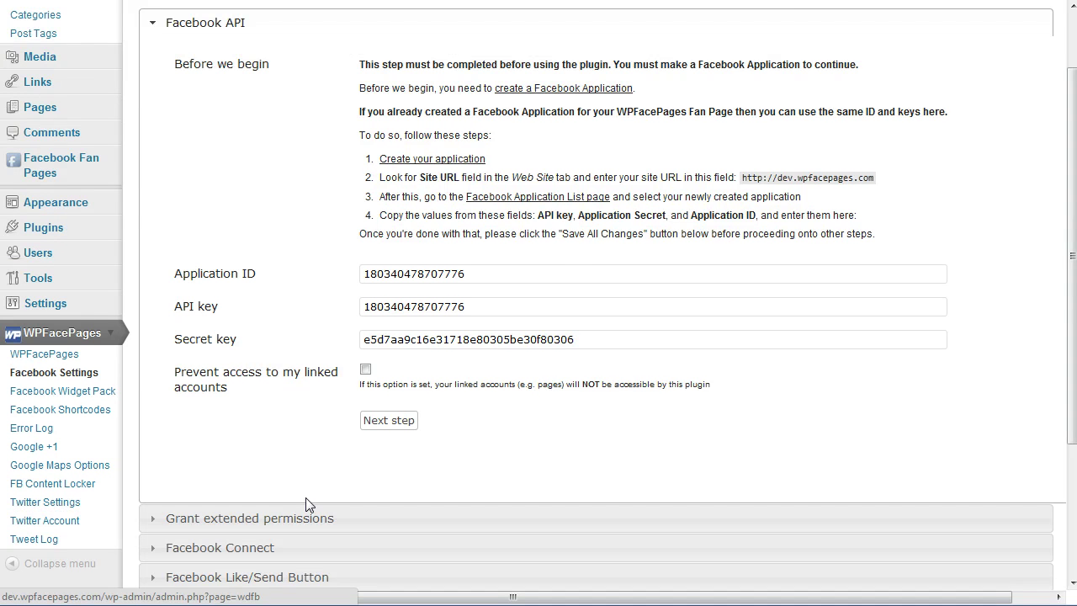
scroll(309, 505, "down", 2)
scroll(305, 498, "down", 1)
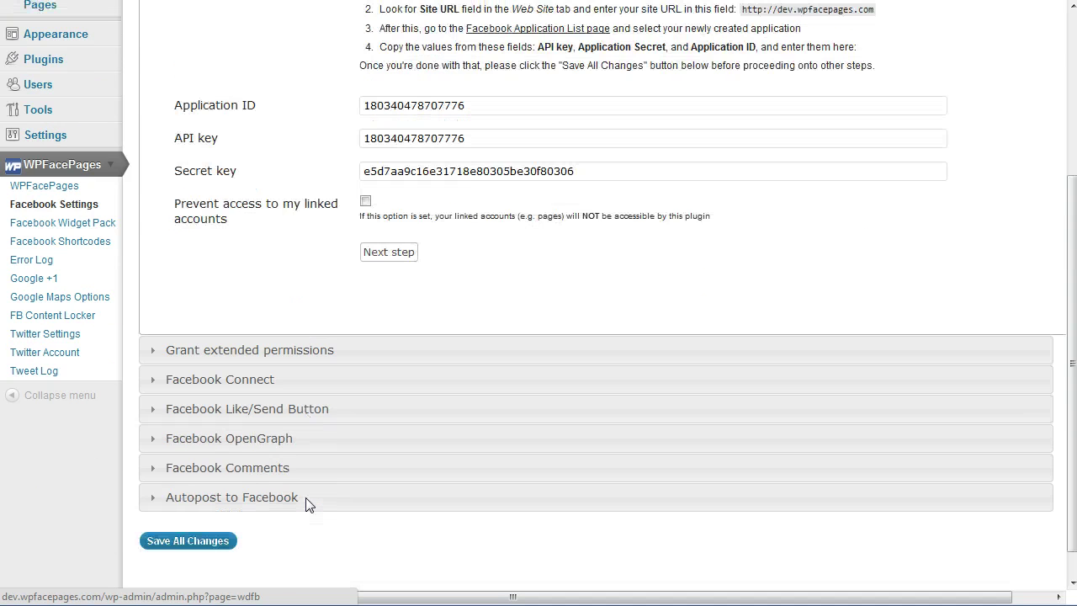
scroll(306, 503, "up", 2)
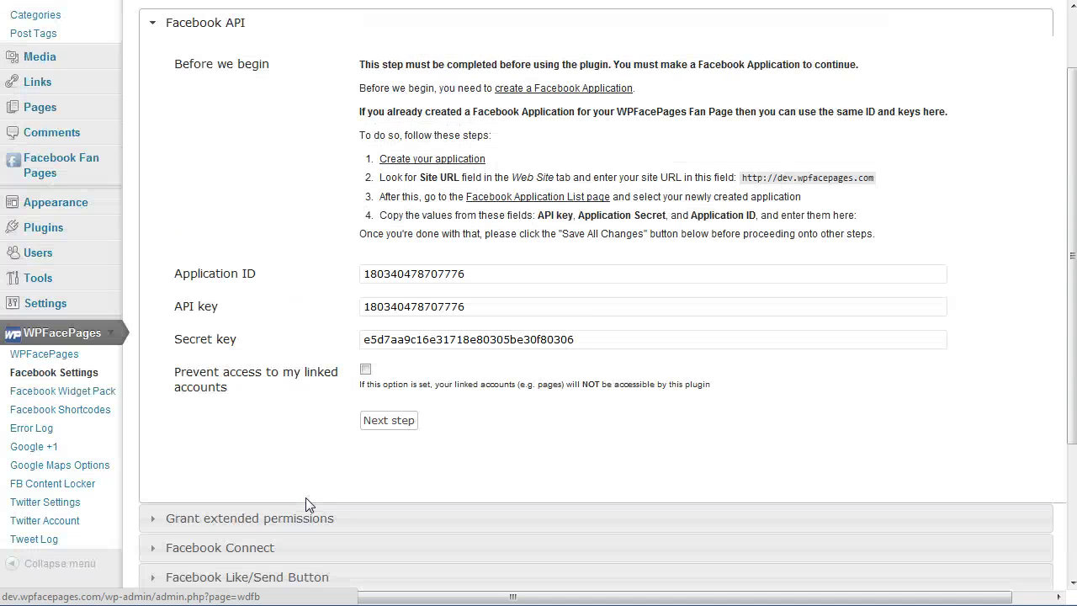
left_click(49, 373)
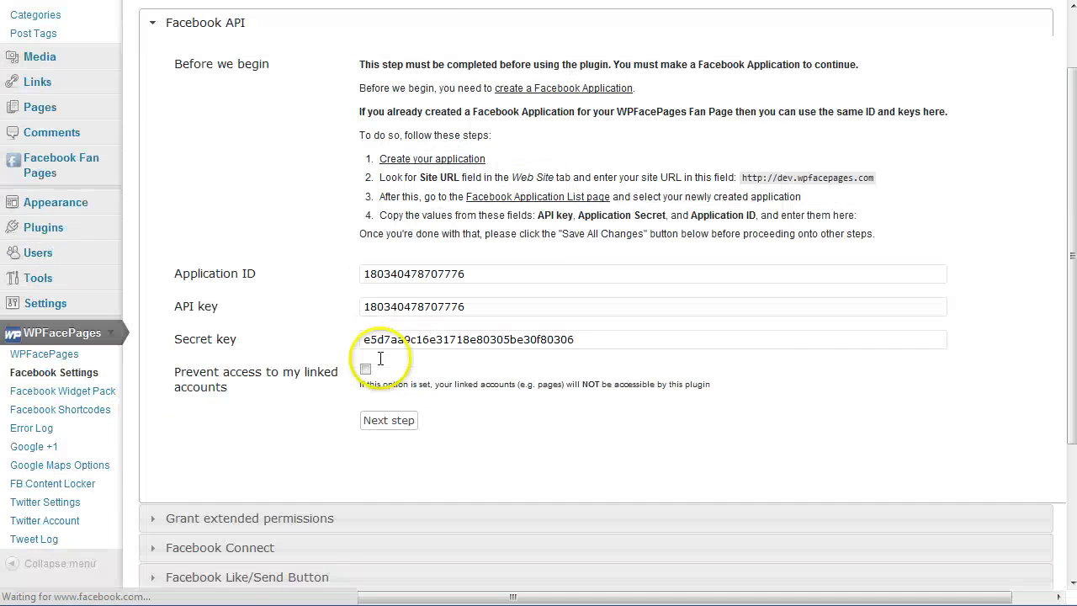
scroll(384, 361, "down", 1)
scroll(383, 366, "down", 1)
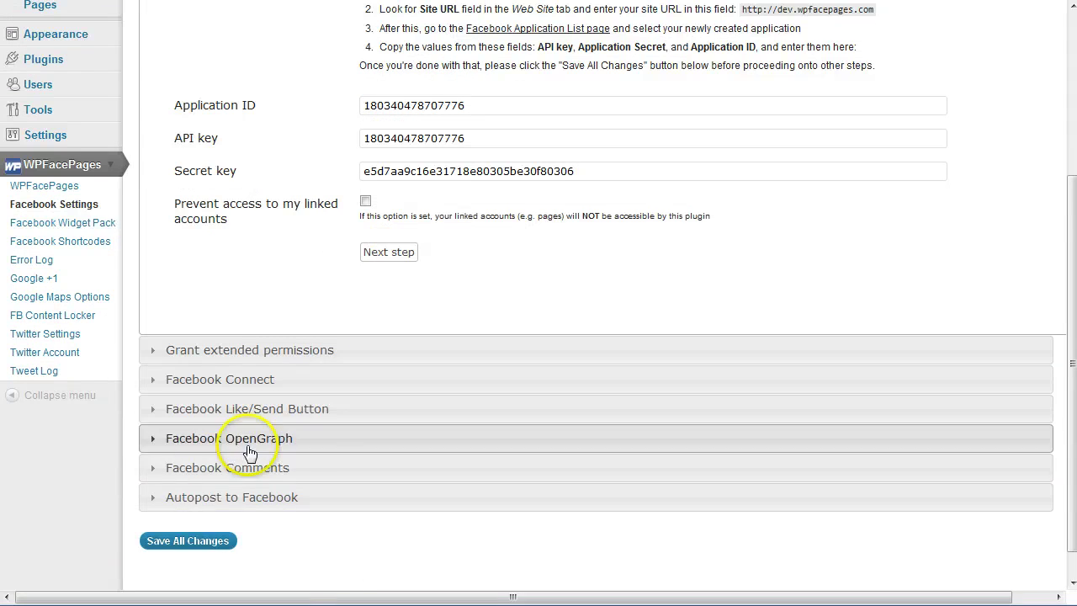
left_click(311, 473)
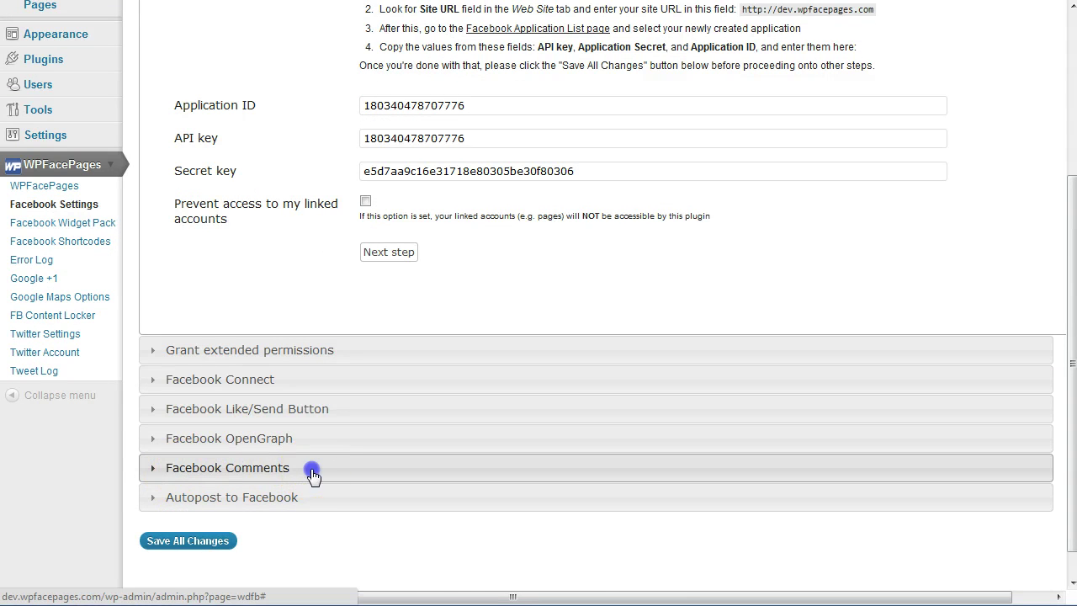
scroll(385, 425, "down", 1)
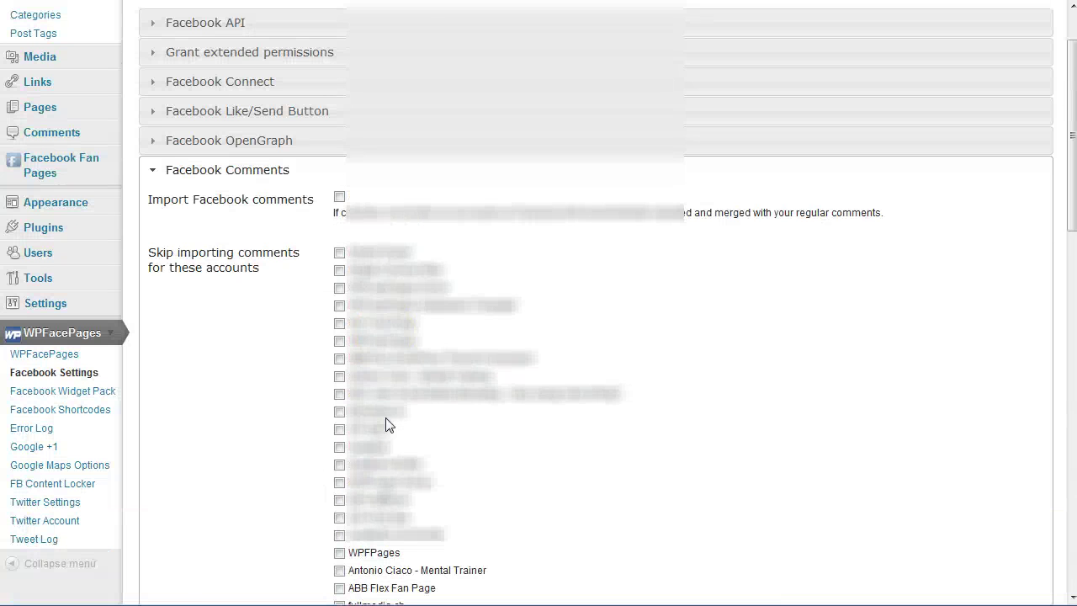
scroll(387, 424, "down", 1)
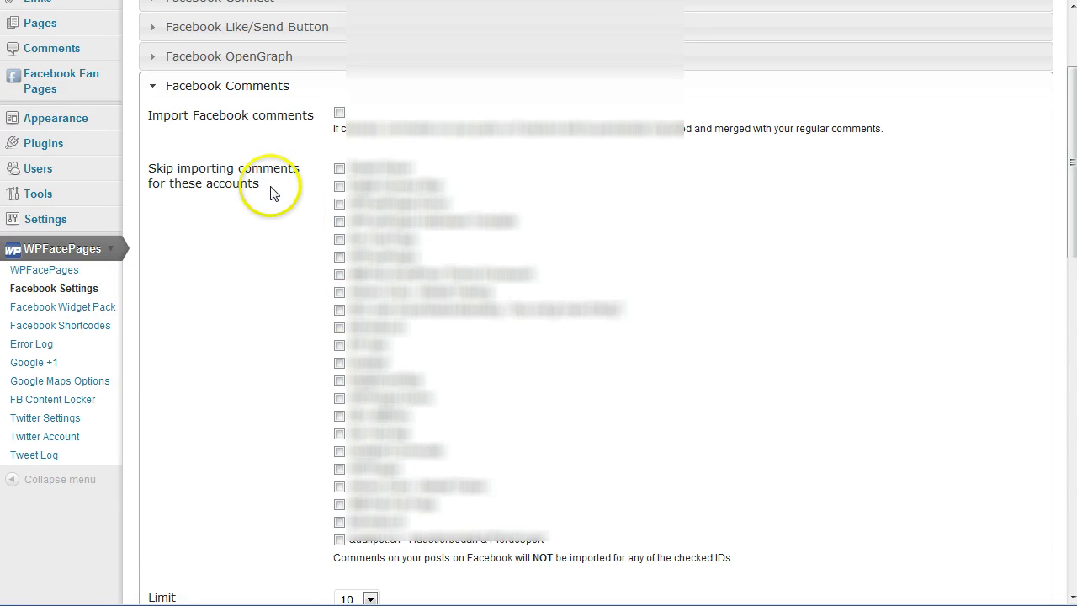
left_click(340, 114)
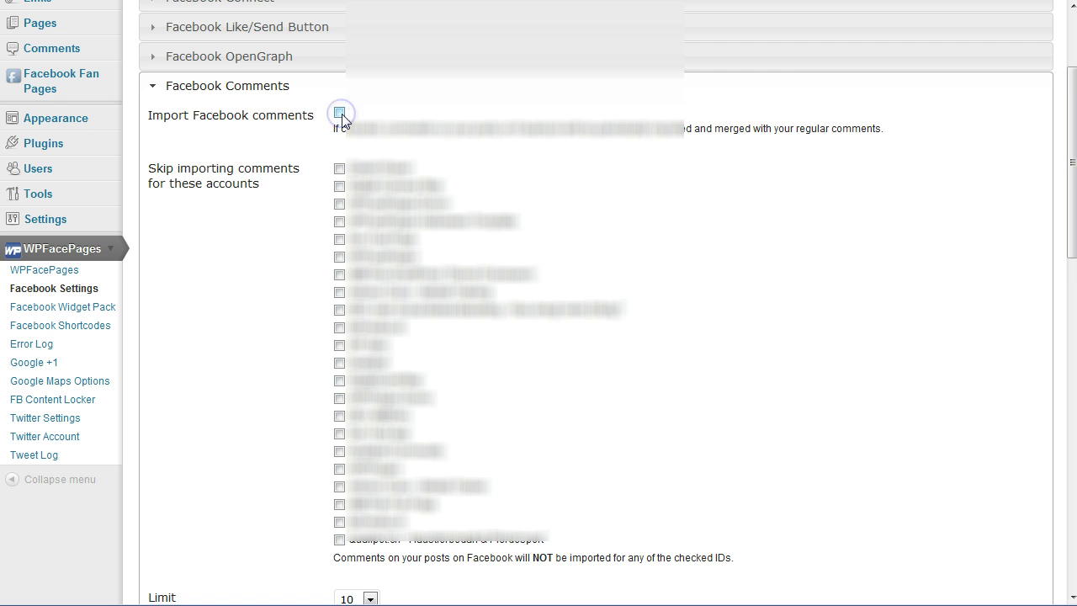
left_click(435, 173)
scroll(435, 172, "down", 2)
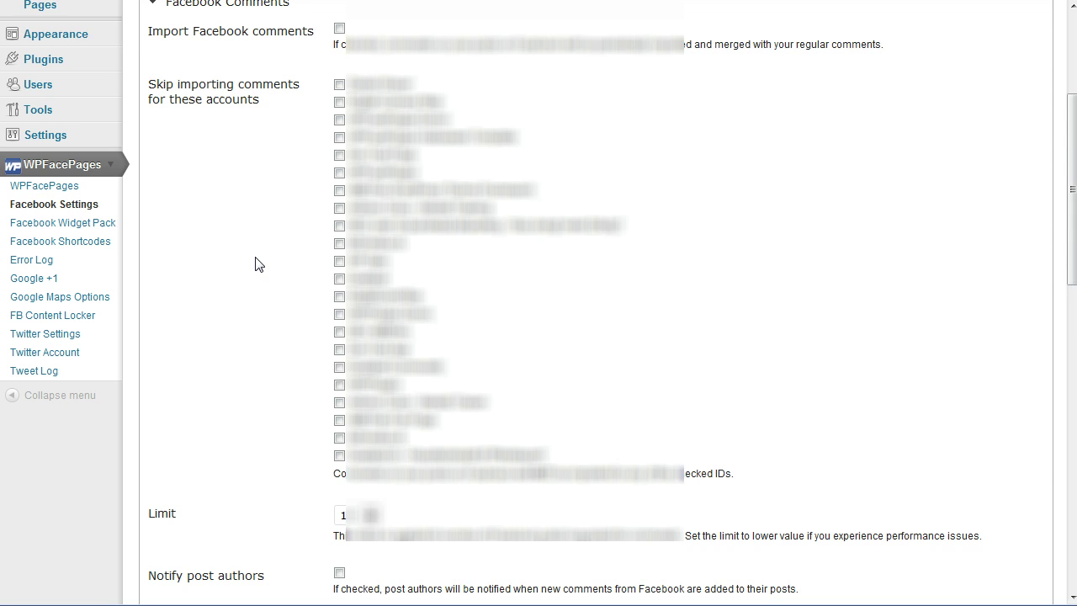
scroll(256, 264, "down", 2)
scroll(256, 264, "down", 1)
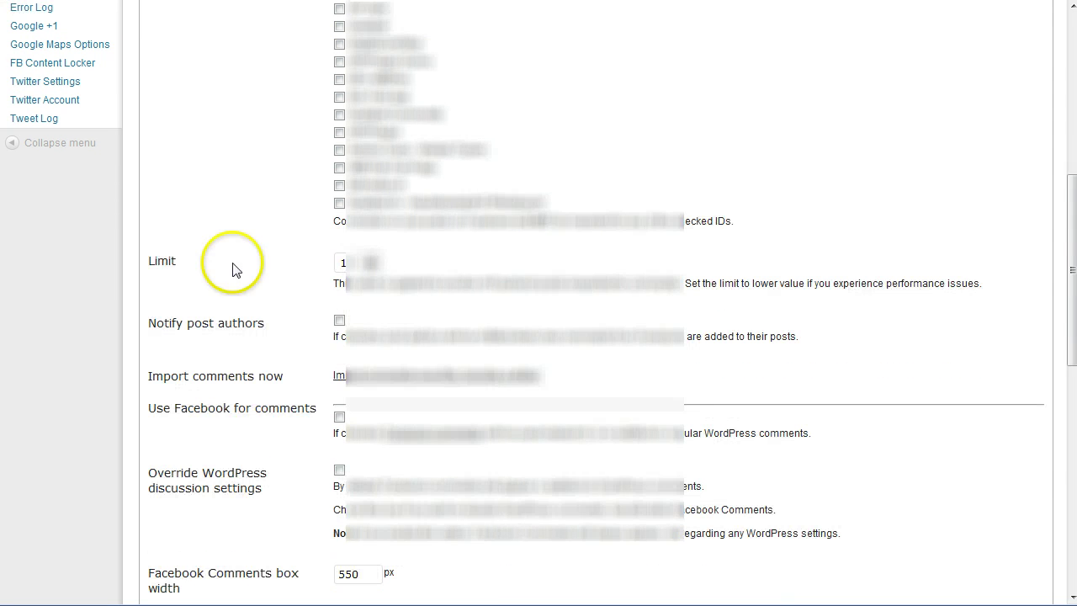
left_click(371, 263)
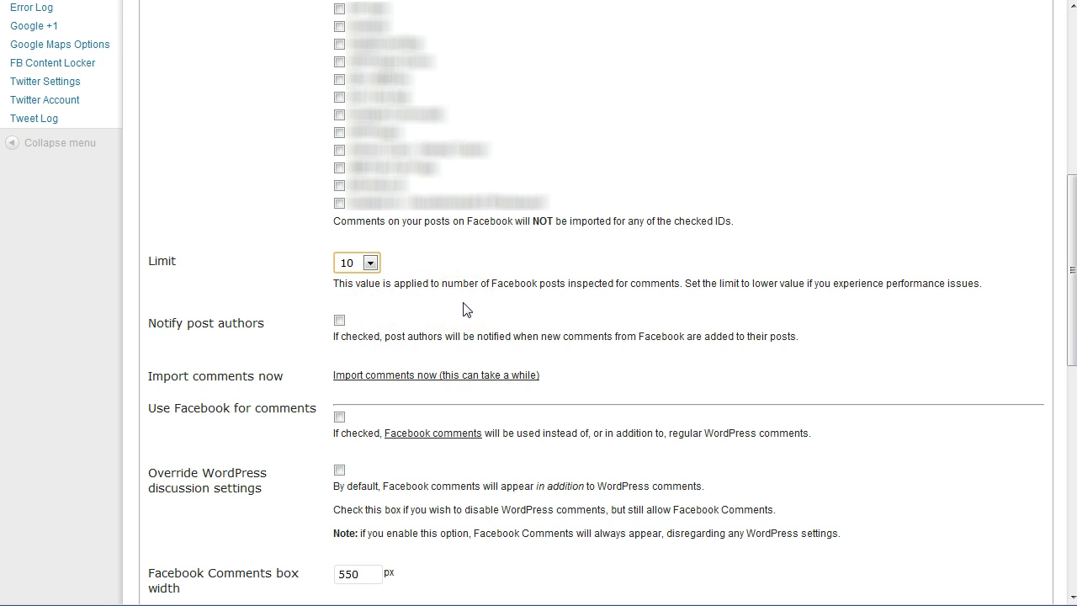
scroll(463, 309, "down", 1)
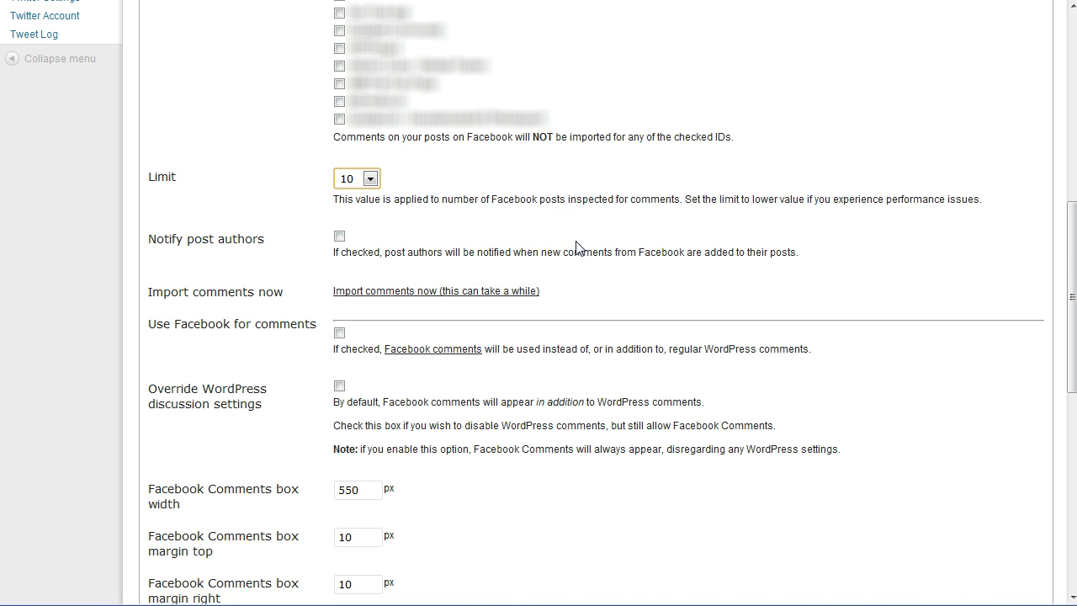
Tick the 'Use Facebook for comments' checkbox in the Facebook Comments options.
scroll(576, 245, "down", 2)
scroll(578, 248, "down", 1)
scroll(577, 247, "down", 1)
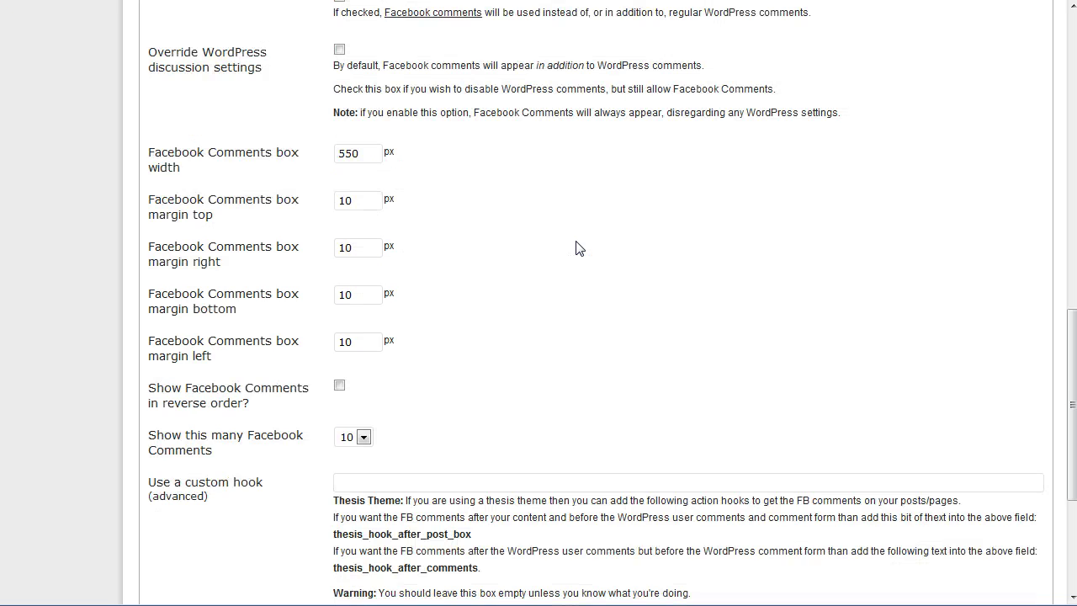
left_click_drag(1071, 354, 1071, 337)
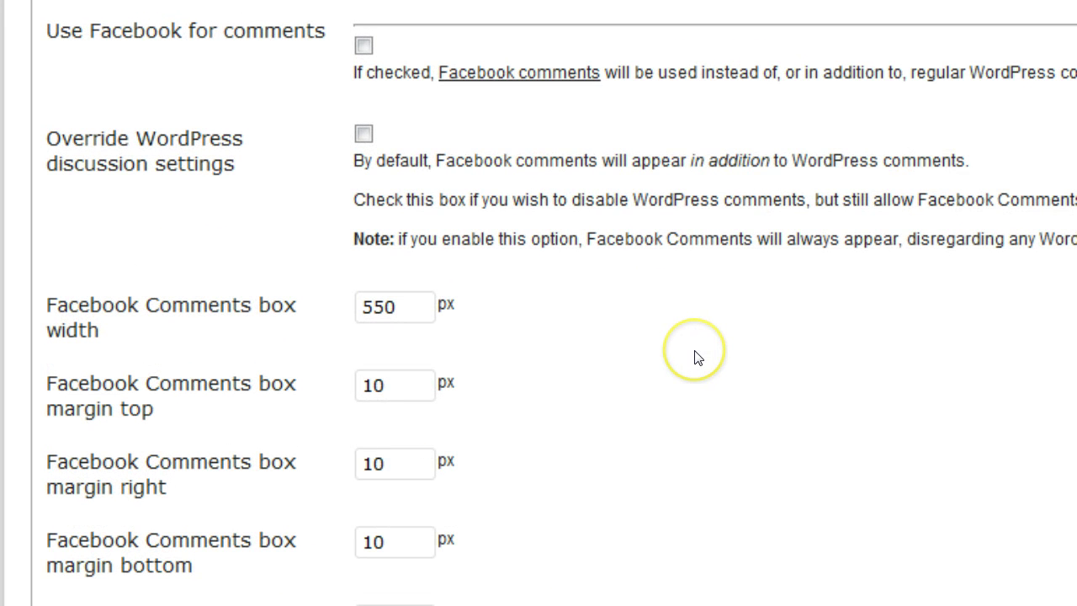
left_click(364, 47)
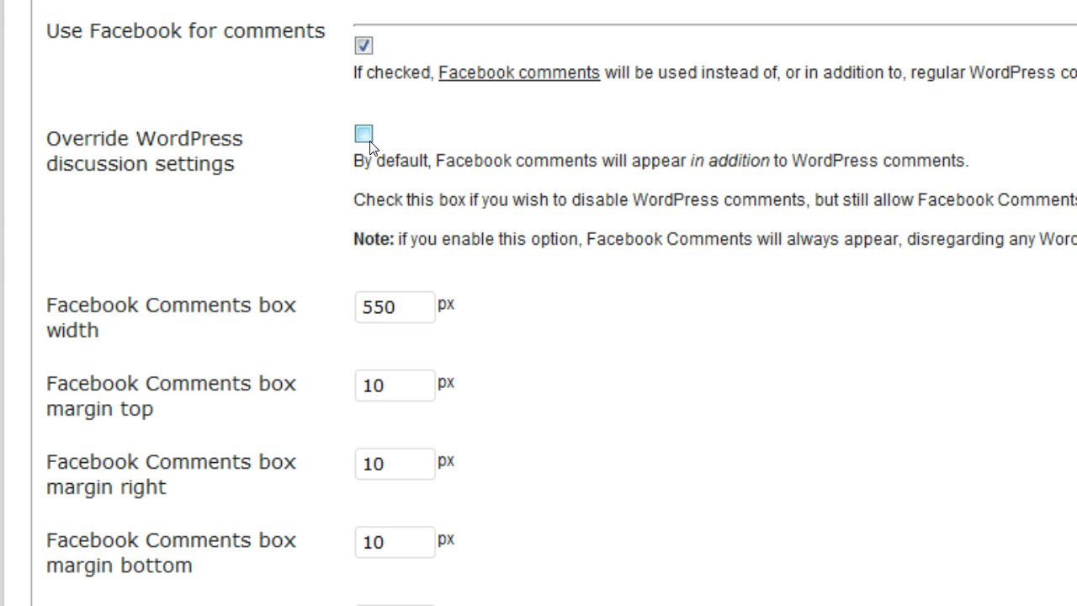
scroll(474, 283, "down", 3)
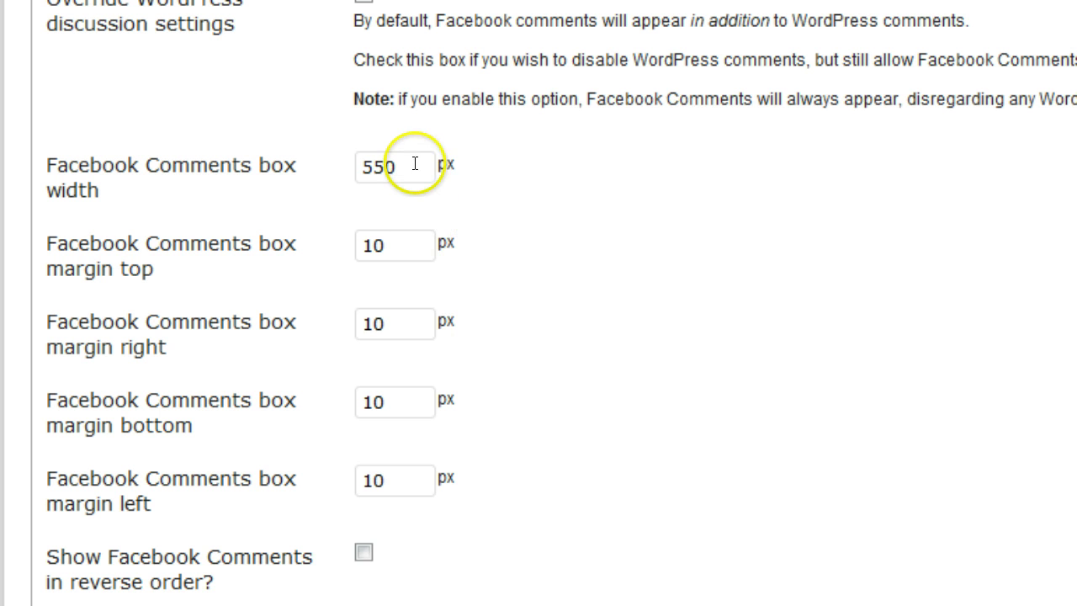
Review the comment box width 550 and its 10 px top, right and left margins.
left_click_drag(413, 167, 360, 166)
left_click_drag(399, 243, 362, 244)
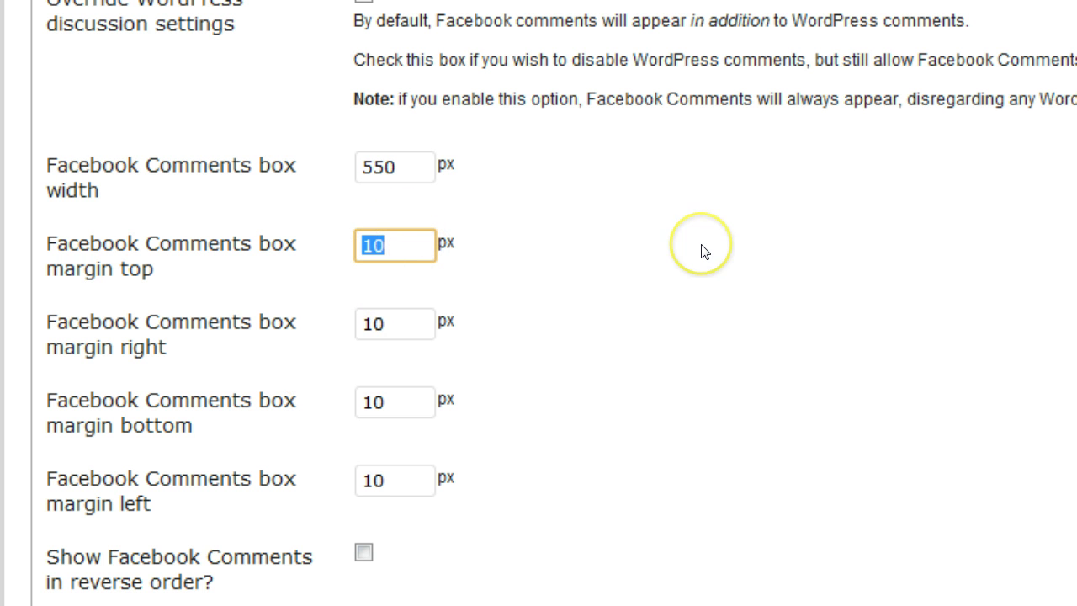
left_click(408, 328)
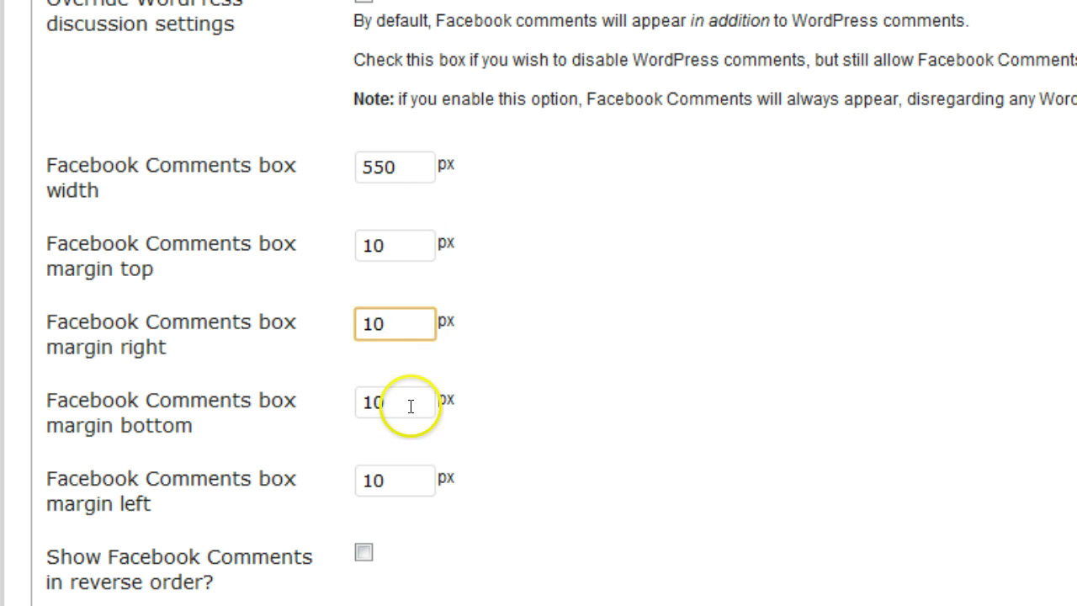
left_click(412, 473)
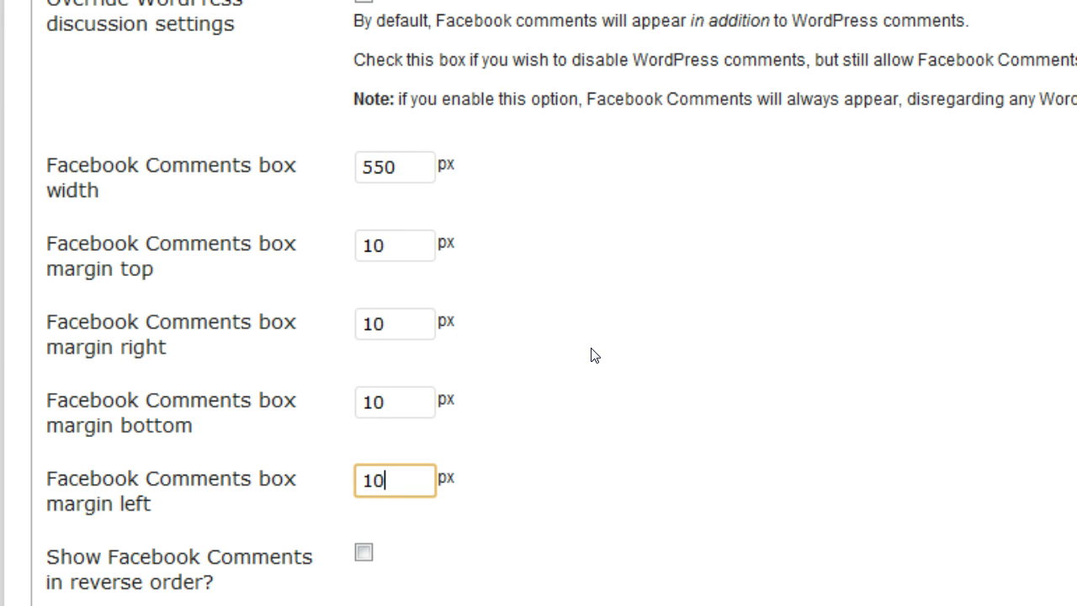
Keep 'Show this many Facebook Comments' set to 10.
scroll(592, 355, "down", 3)
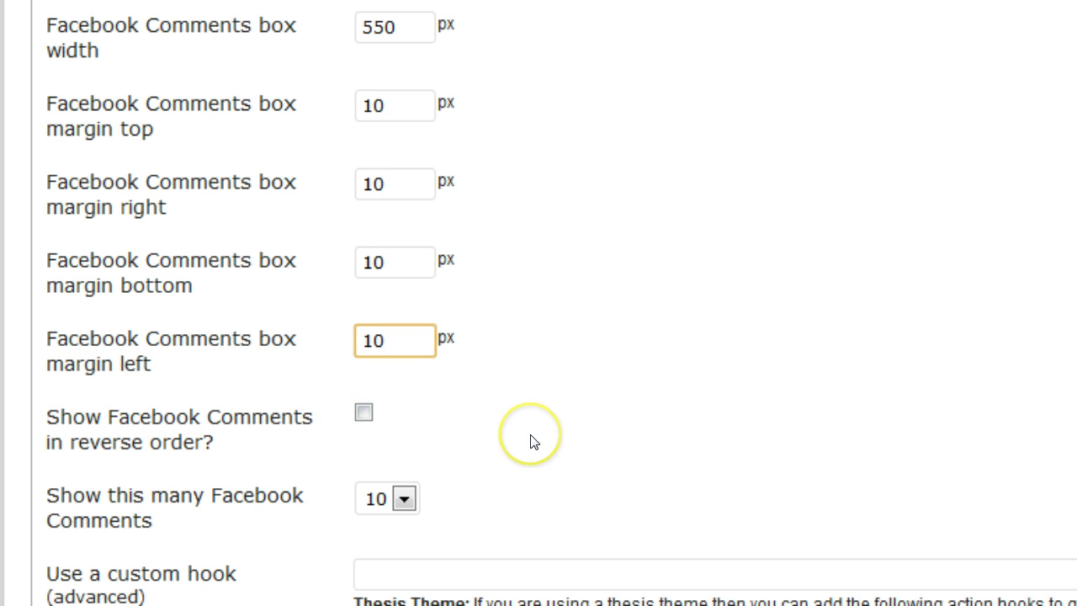
left_click(401, 499)
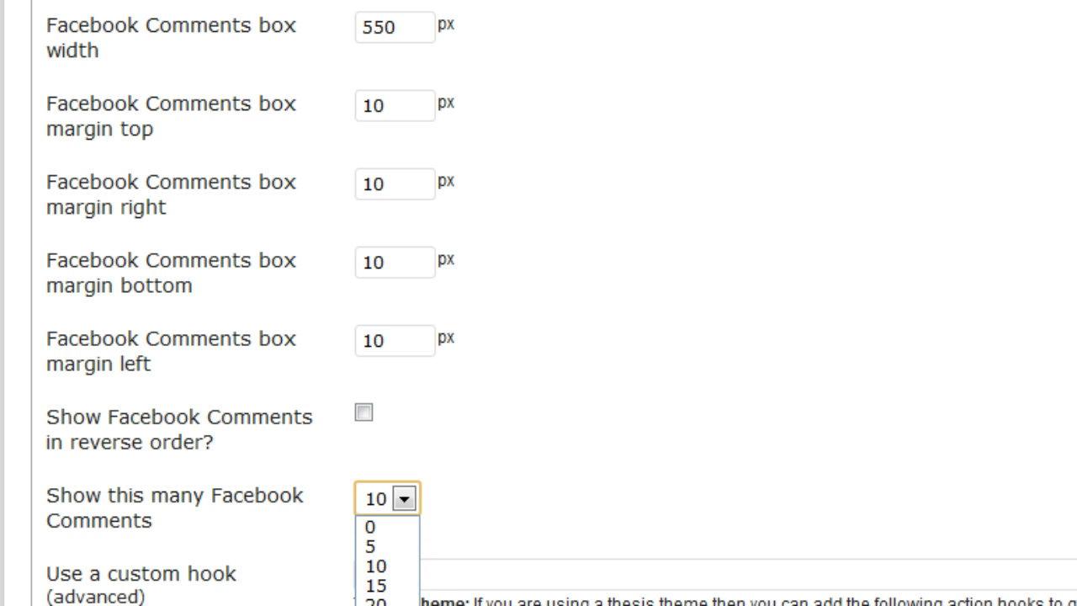
left_click(379, 554)
left_click(609, 428)
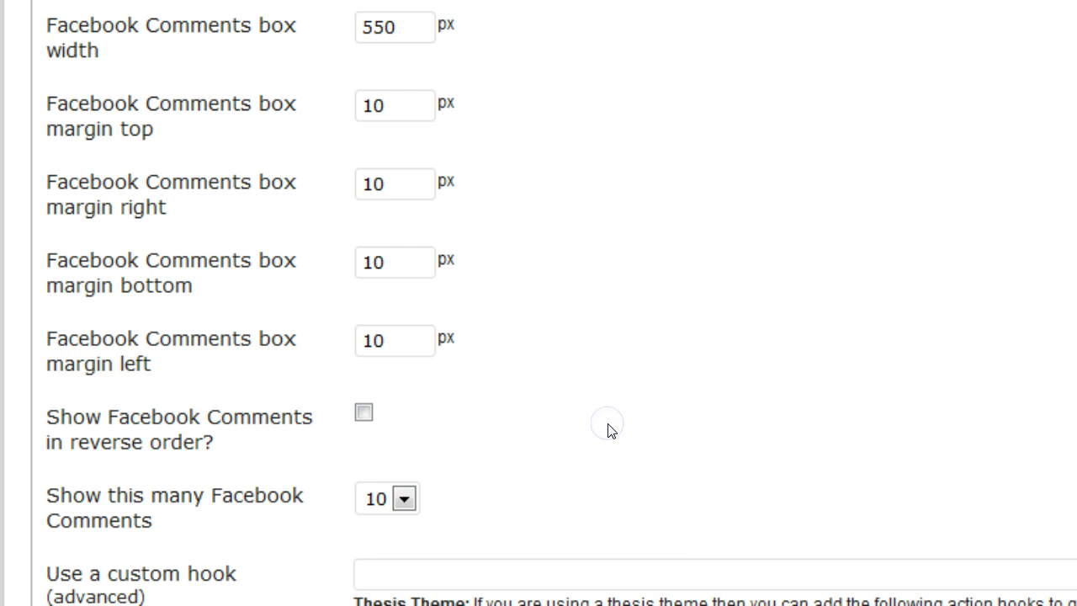
scroll(611, 431, "down", 3)
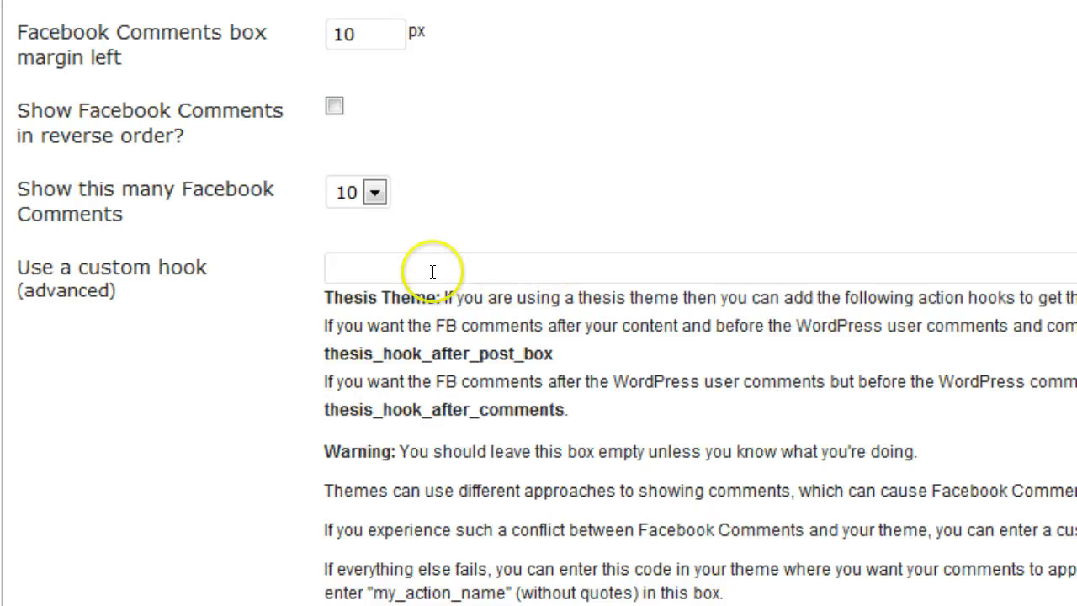
Leave the custom hook field blank and save all Facebook settings.
left_click_drag(325, 294, 588, 410)
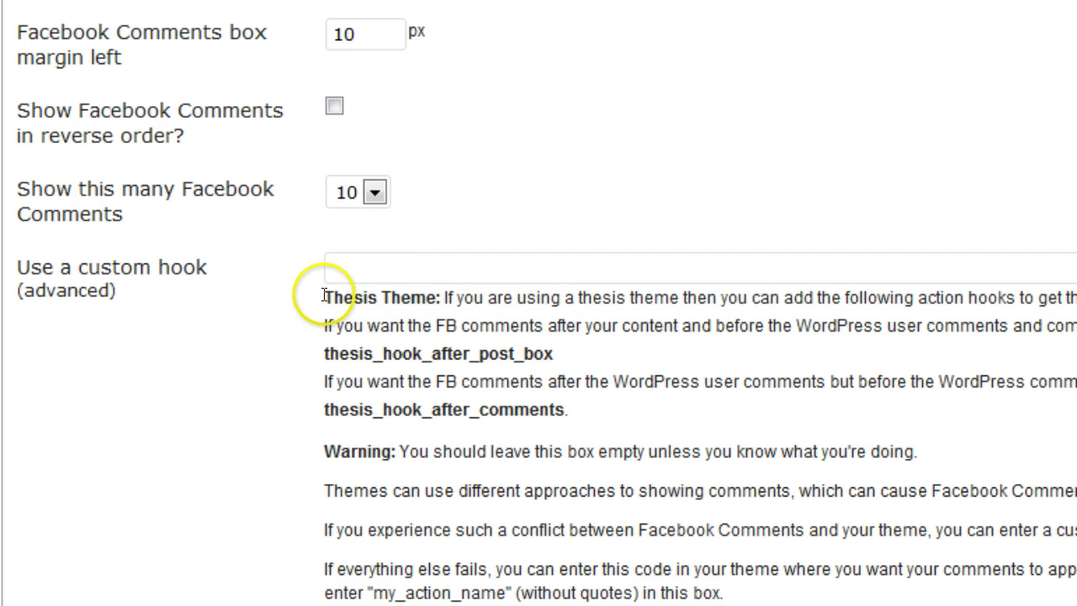
left_click(587, 409)
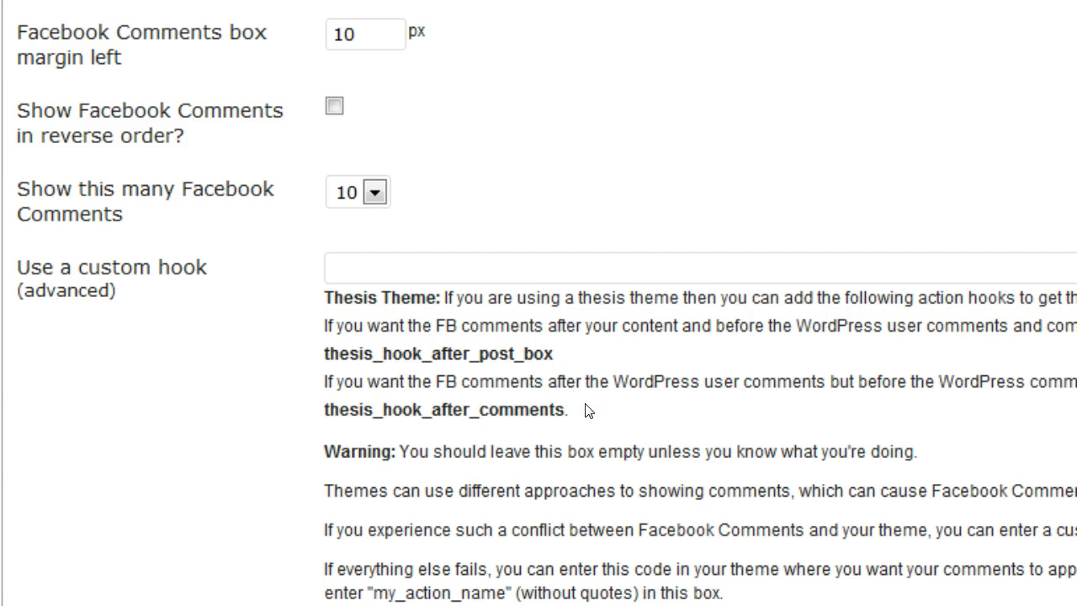
left_click(490, 388)
left_click_drag(625, 406, 415, 327)
left_click(378, 315)
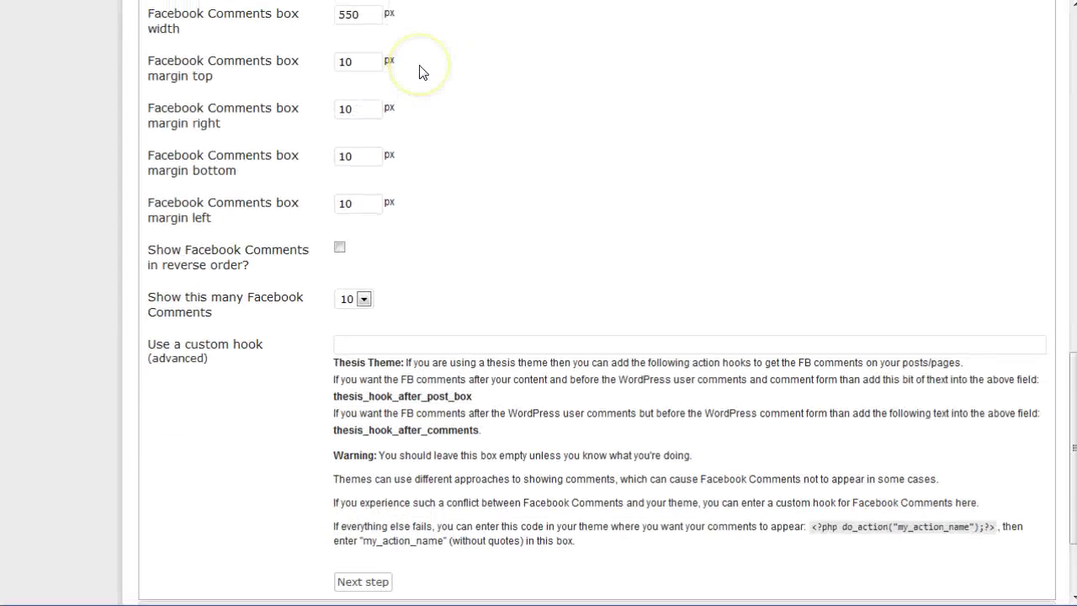
scroll(348, 429, "down", 3)
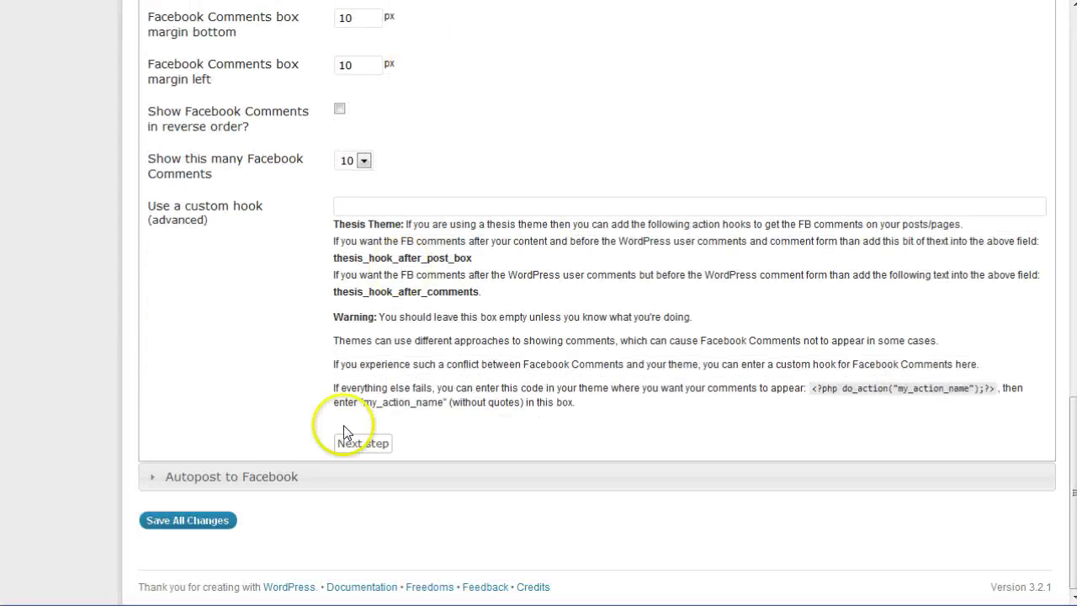
left_click(182, 522)
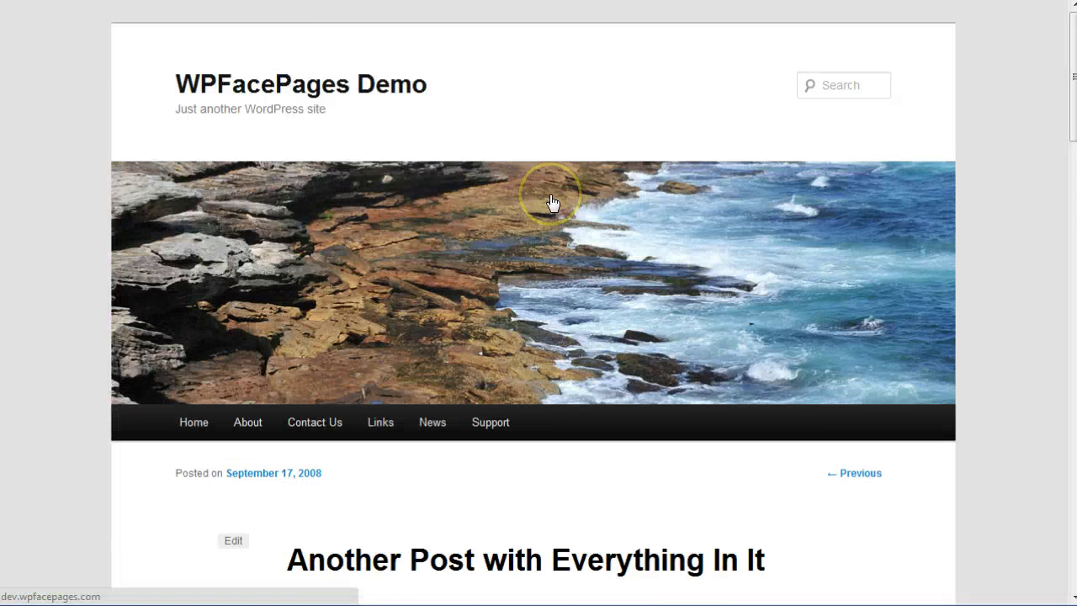
Scroll through the comments on 'Another Post with Everything In It'.
scroll(548, 205, "down", 5)
scroll(553, 203, "down", 5)
scroll(553, 203, "down", 4)
scroll(553, 203, "down", 5)
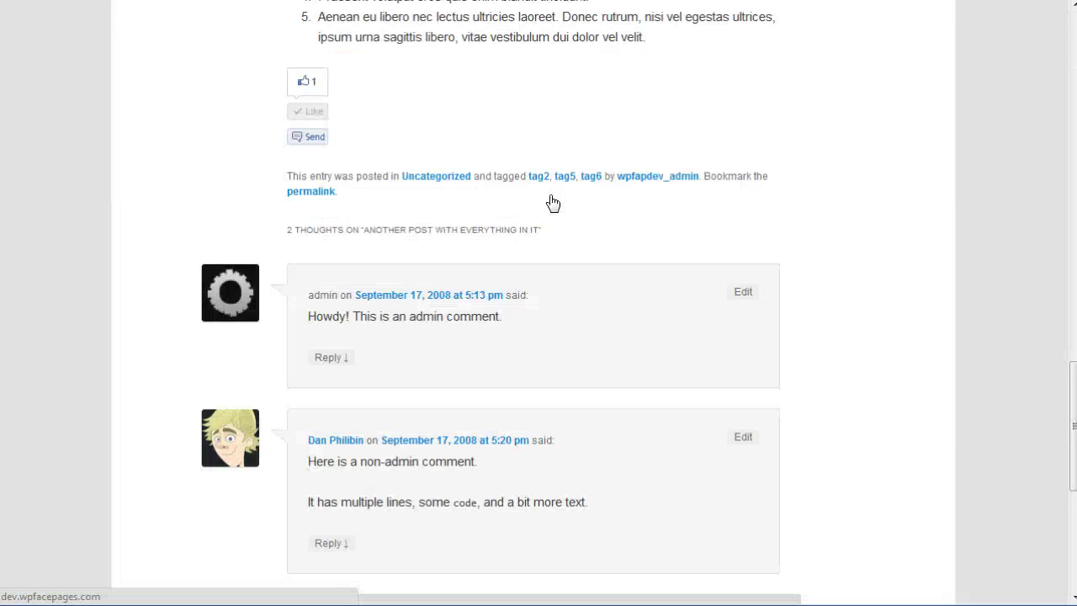
scroll(553, 202, "down", 3)
scroll(553, 203, "down", 1)
scroll(553, 203, "down", 1)
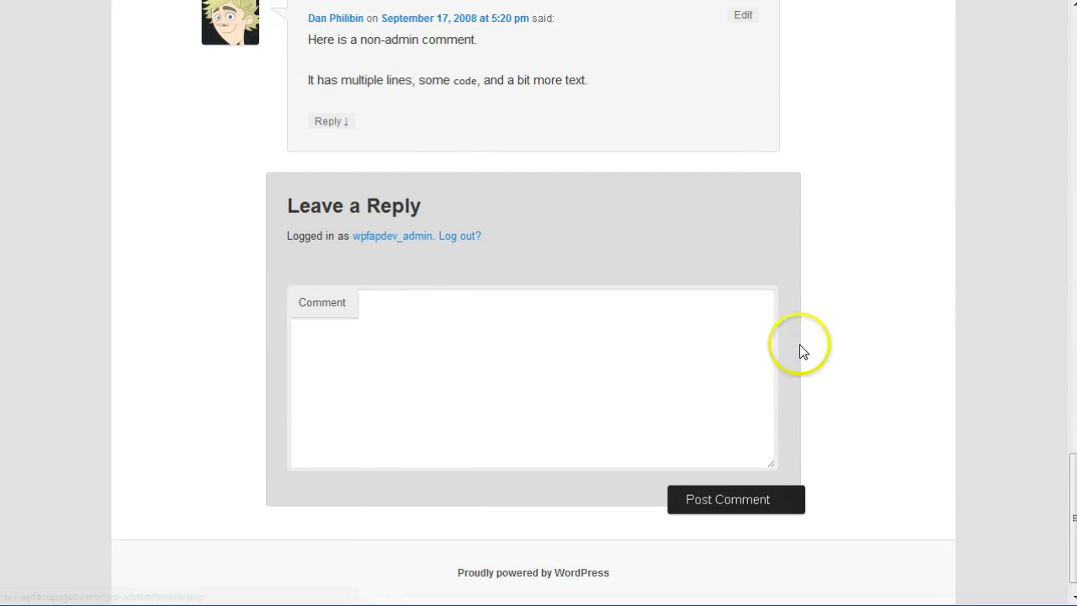
left_click_drag(1072, 486, 1052, 43)
Reload the post page via the right-click Reload option.
right_click(1003, 169)
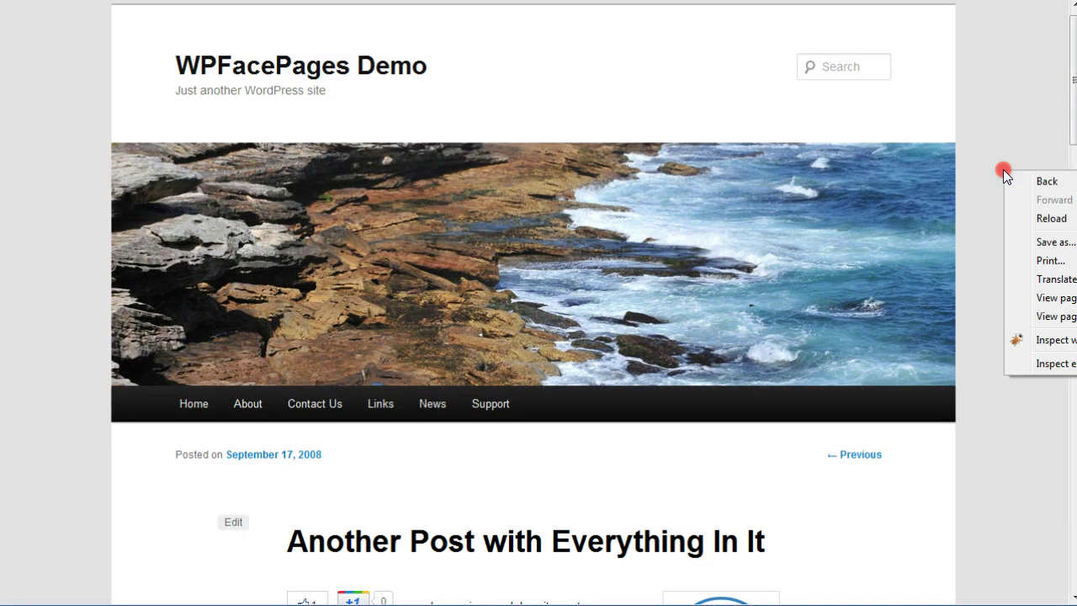
left_click(1030, 219)
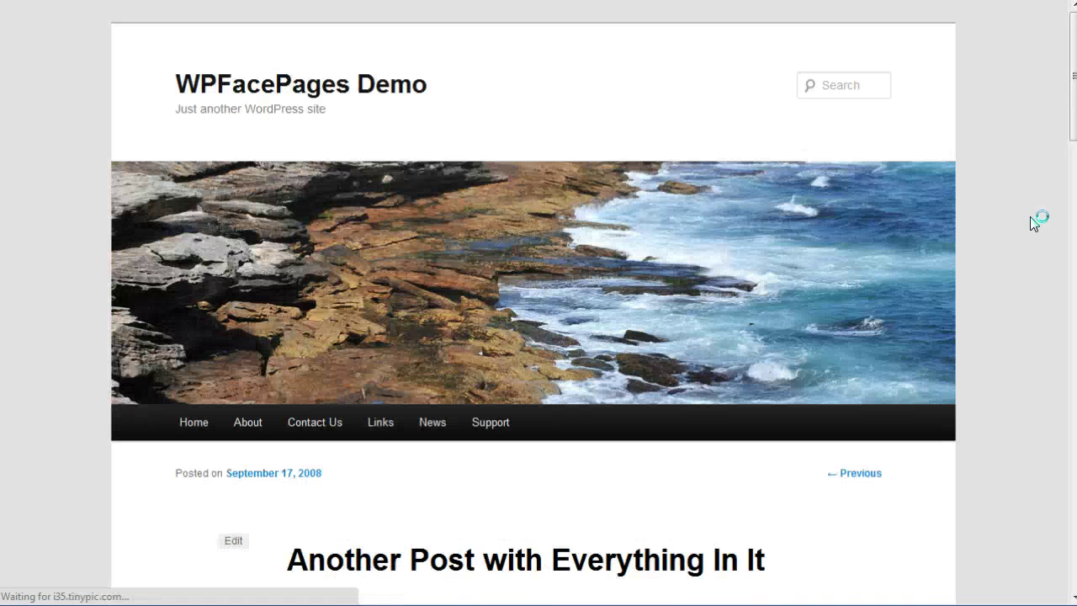
right_click(1040, 204)
left_click_drag(1072, 57, 1074, 452)
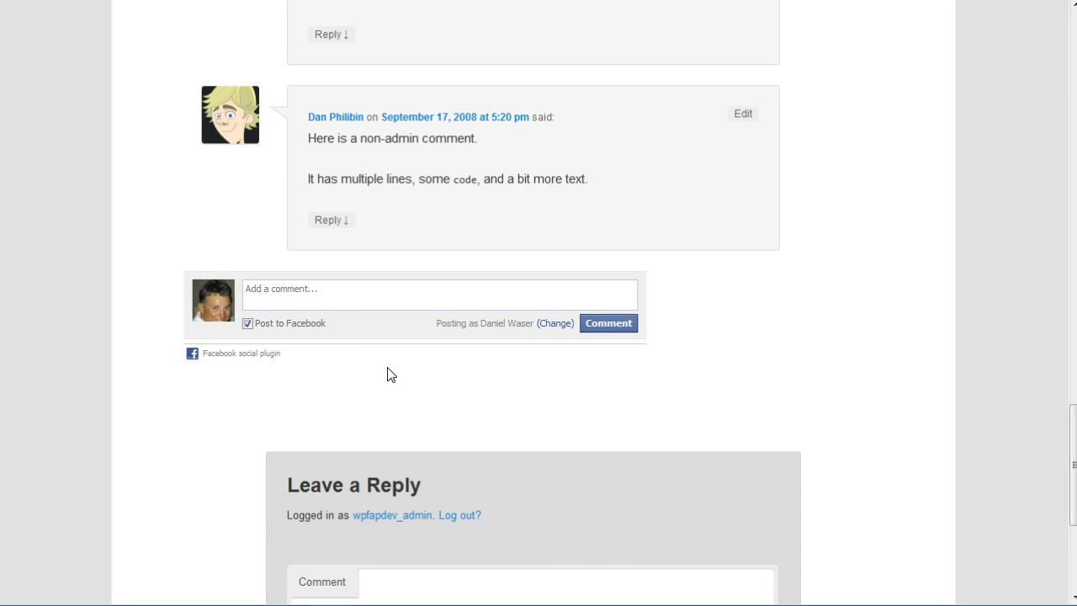
Locate the new Facebook comment box below the reply form and focus its Add a comment field.
scroll(387, 375, "up", 2)
scroll(387, 375, "down", 3)
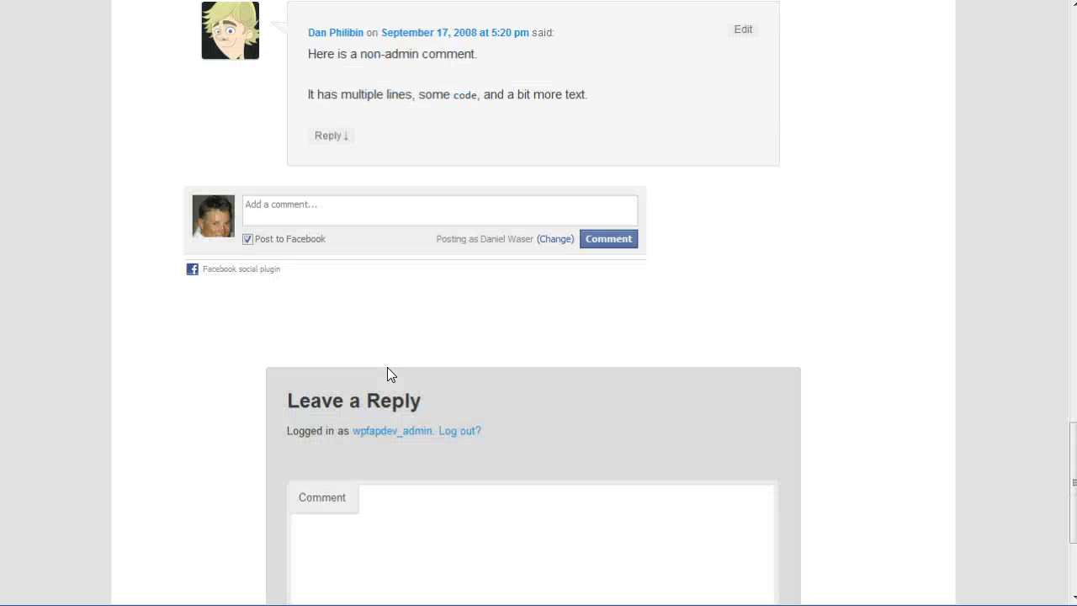
left_click(376, 531)
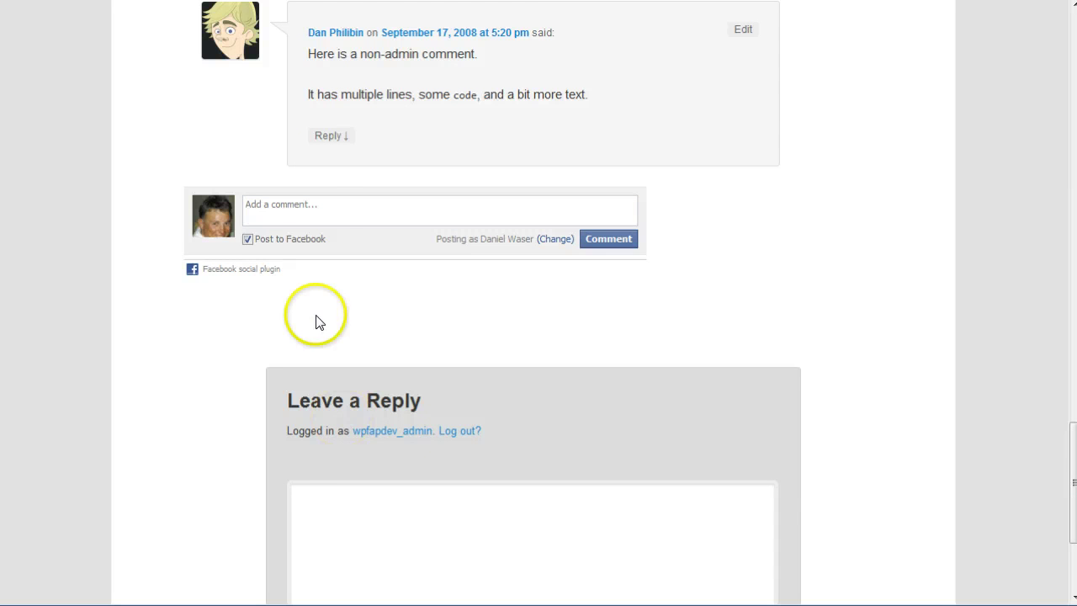
left_click(320, 208)
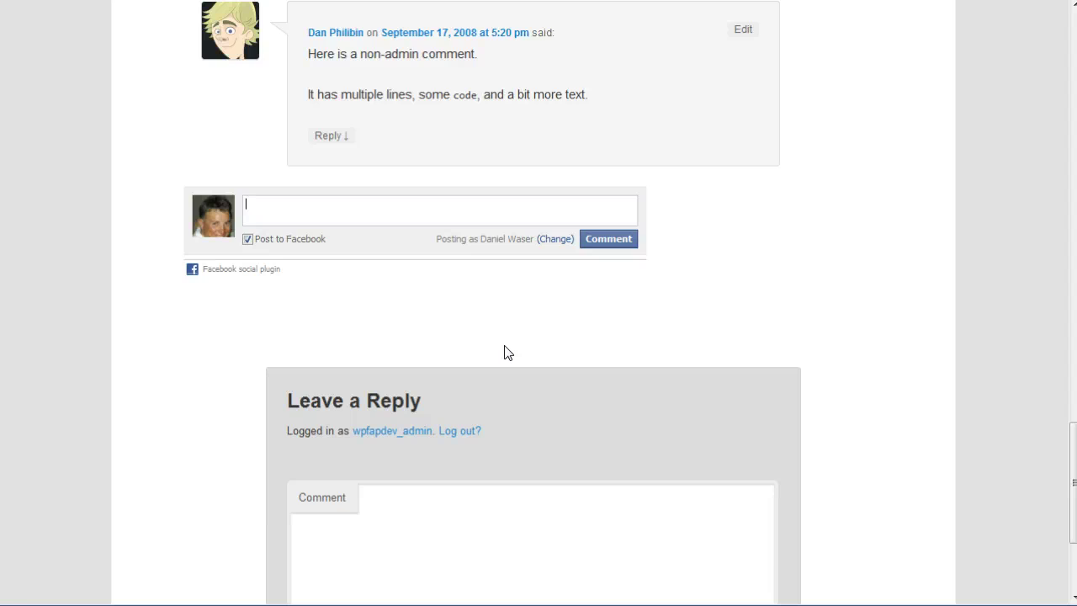
scroll(508, 351, "up", 1)
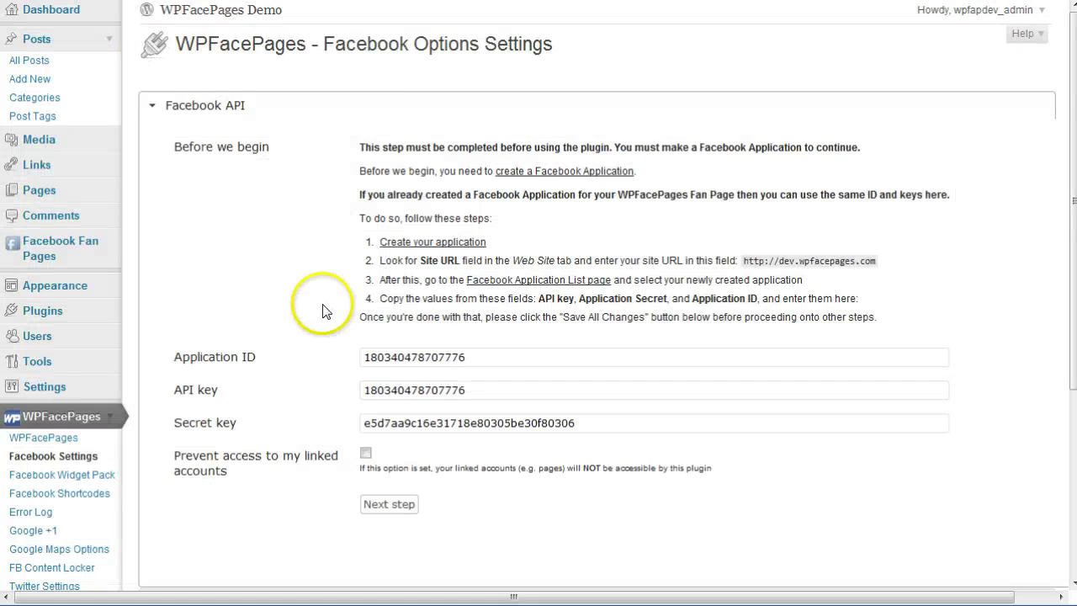
scroll(318, 320, "down", 5)
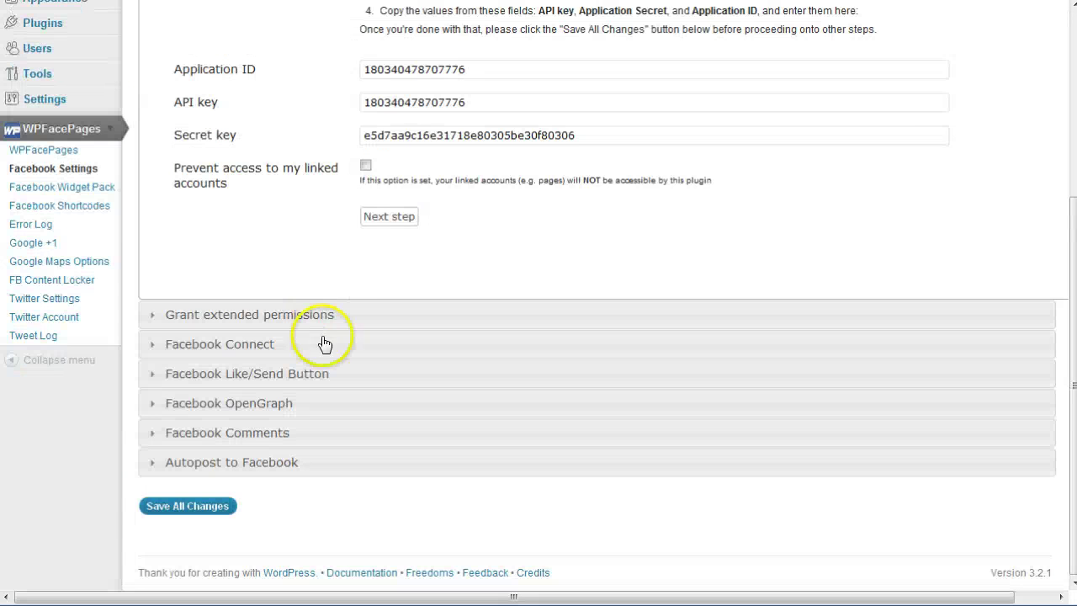
left_click(281, 432)
scroll(397, 397, "down", 8)
scroll(403, 404, "down", 2)
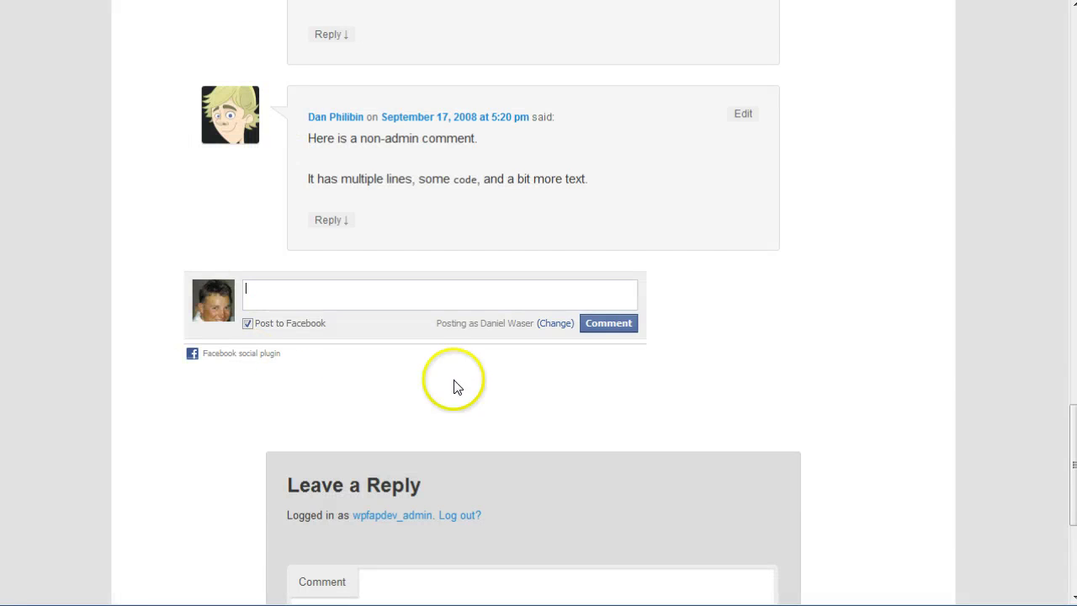
left_click(623, 383)
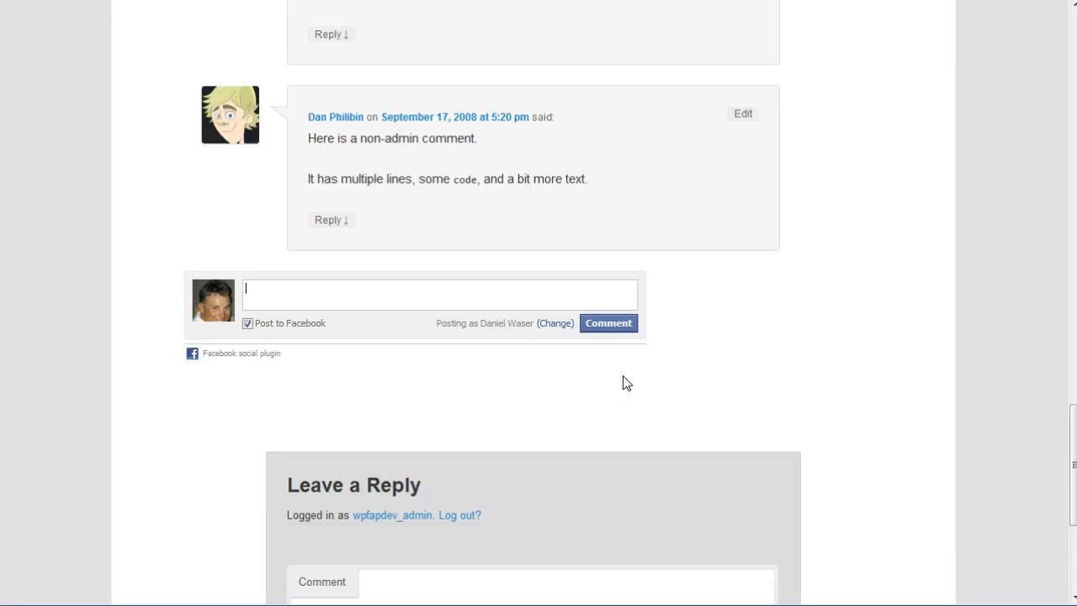
left_click(727, 369)
left_click(692, 435)
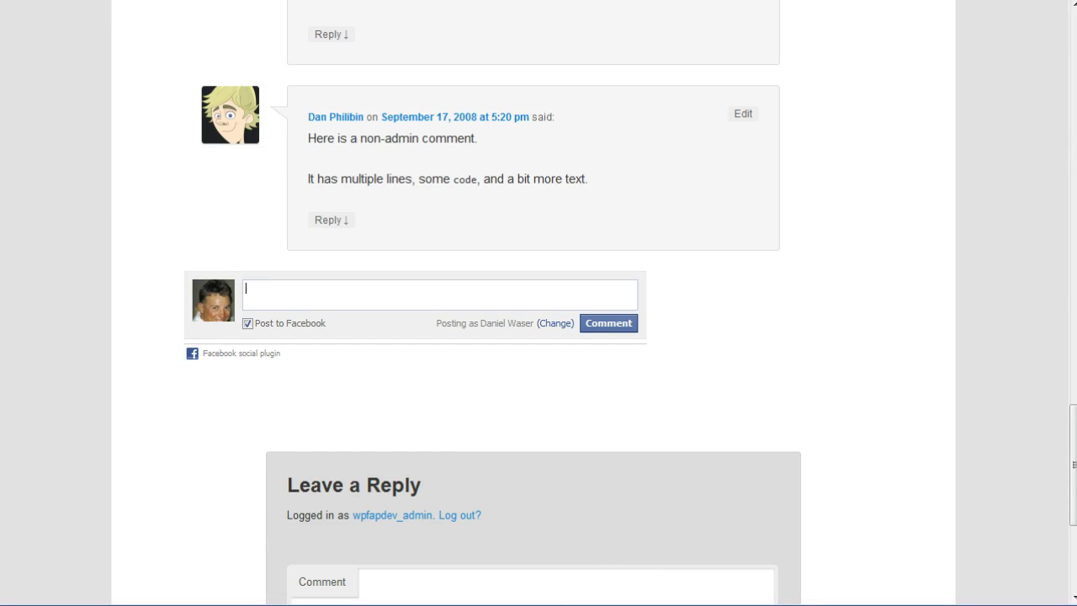